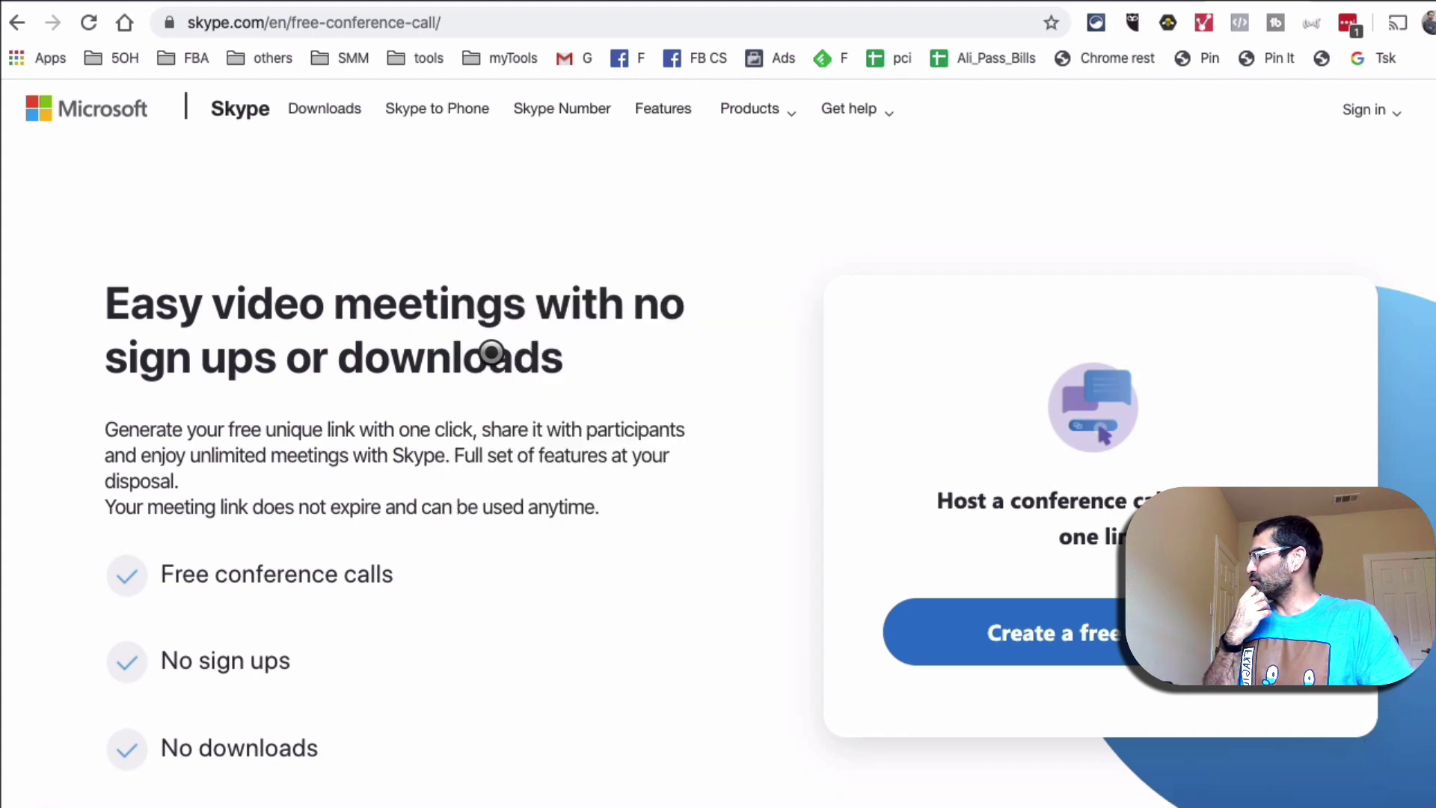
# Step: Return to the Skype site and open its home page at skype.com/en/
pyautogui.click(105, 126)
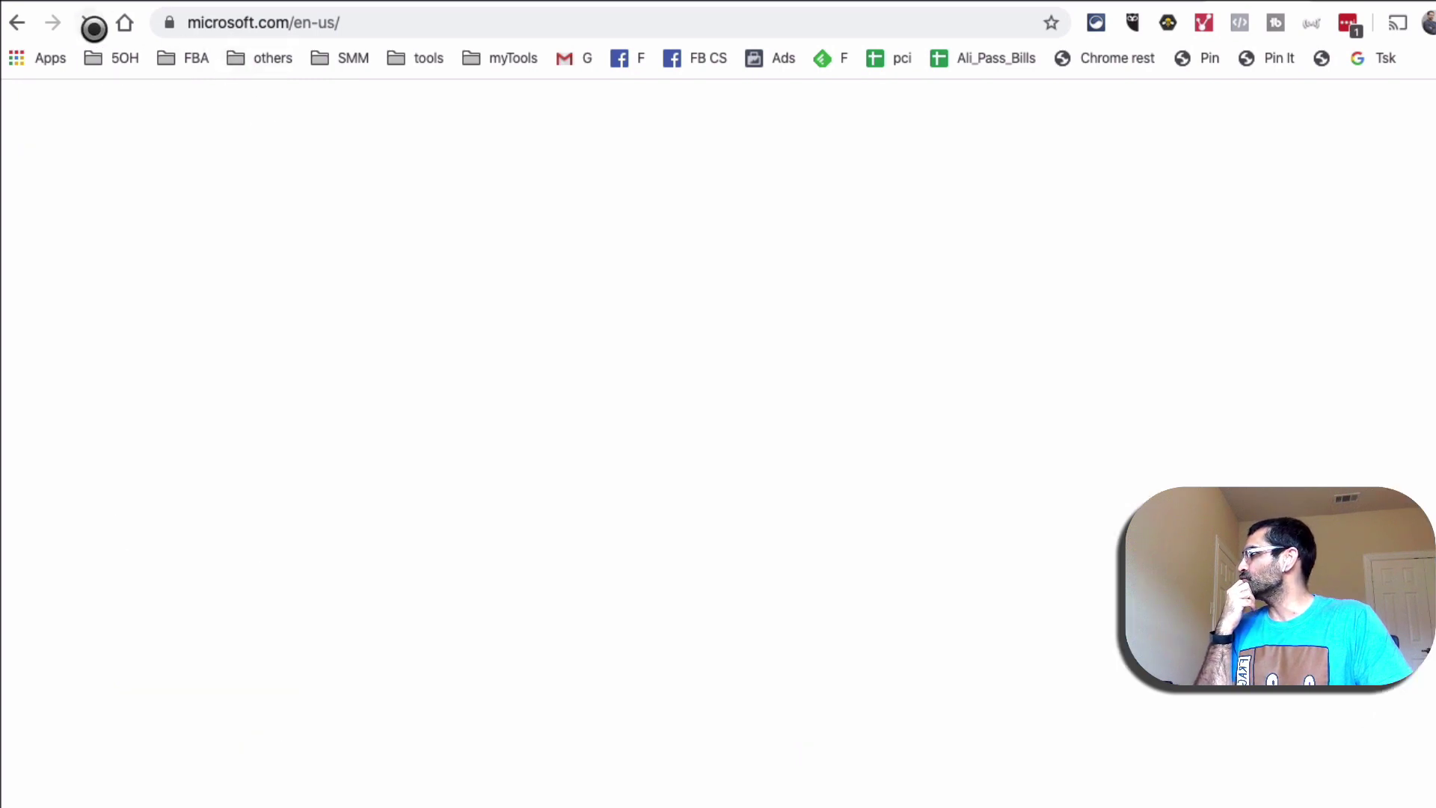
pyautogui.click(17, 23)
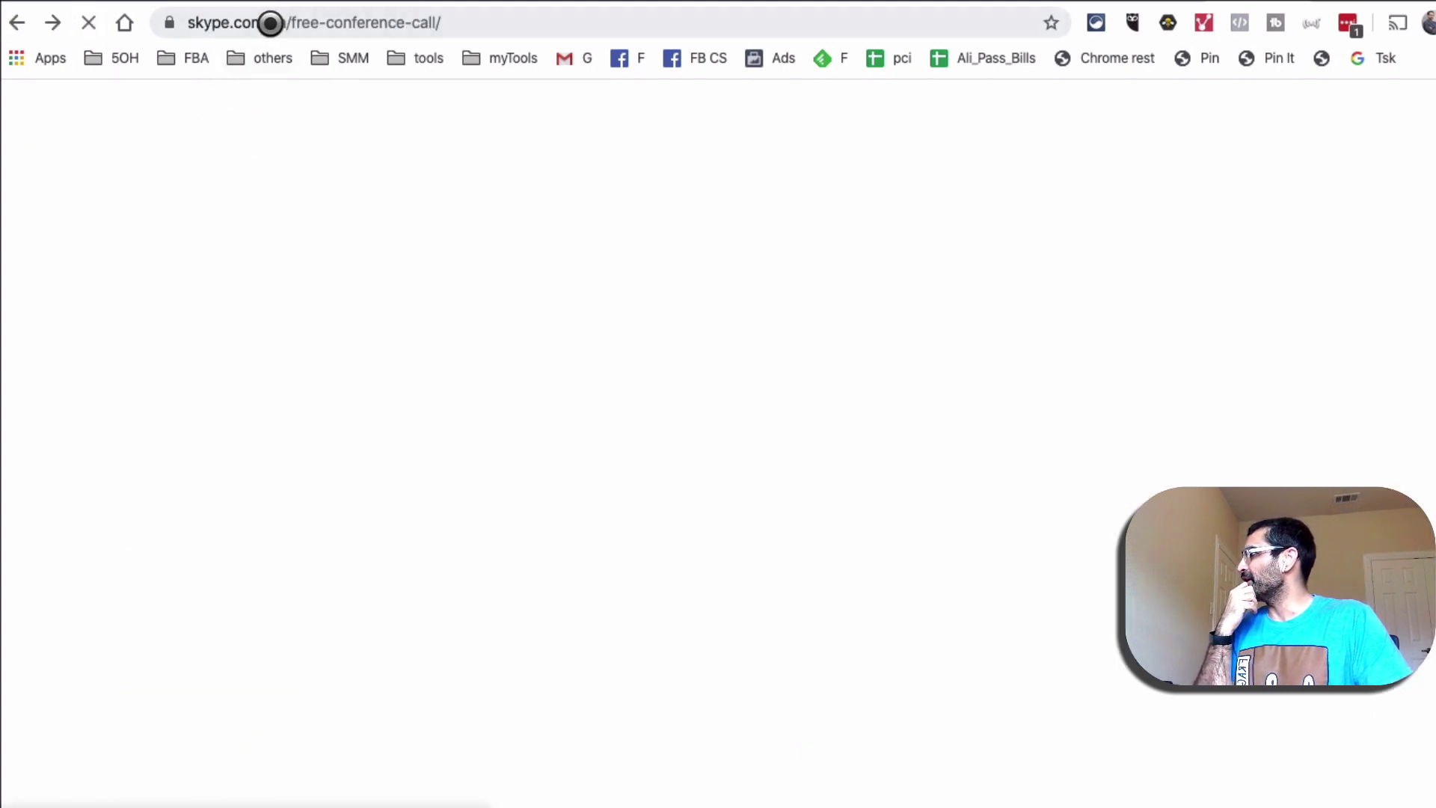
pyautogui.moveTo(266, 23); pyautogui.dragTo(728, 46)
pyautogui.press('BackSpace')
pyautogui.press('Return')
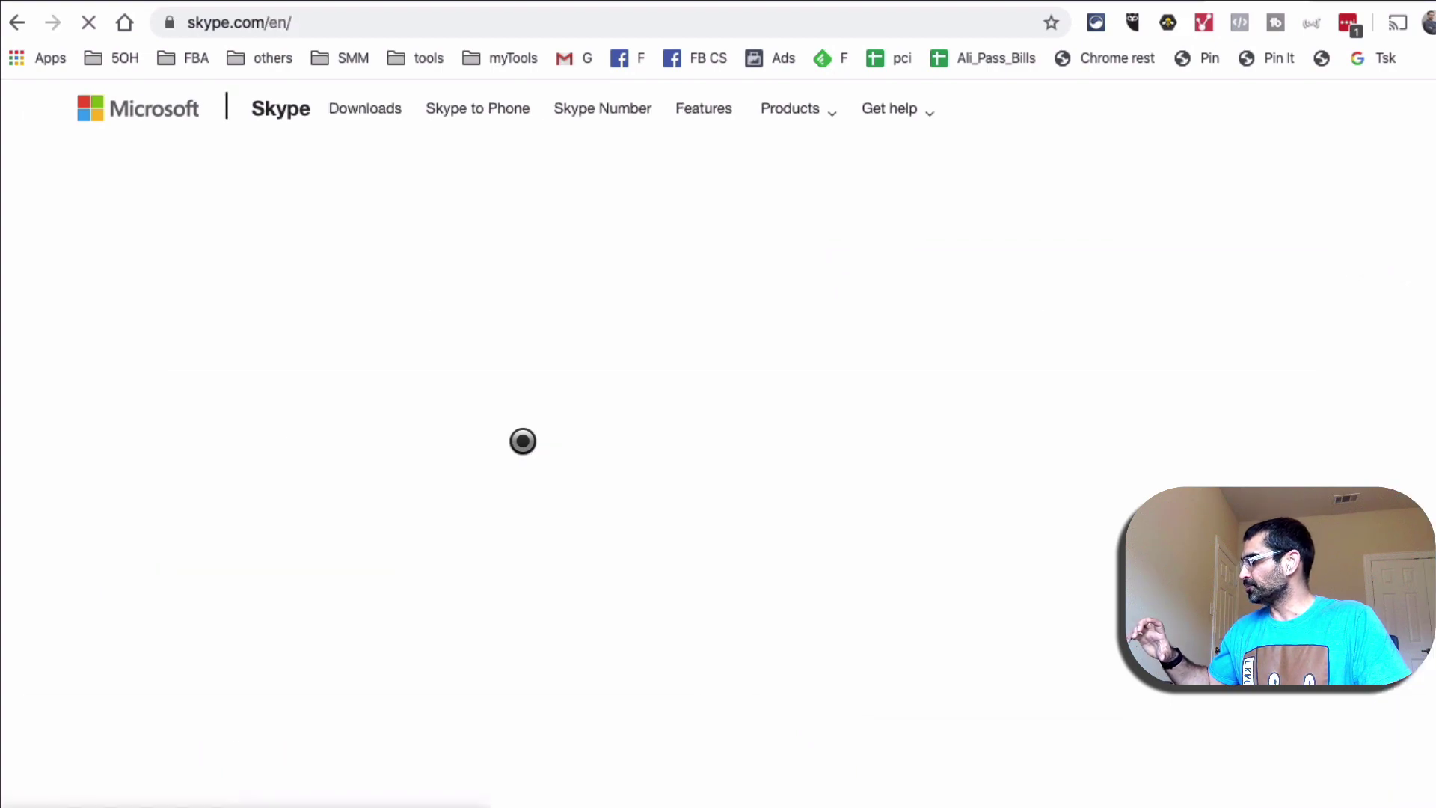
# Step: Find the Meet Now on Skype section and open its meeting creation page
pyautogui.scroll(-10, 522, 439)
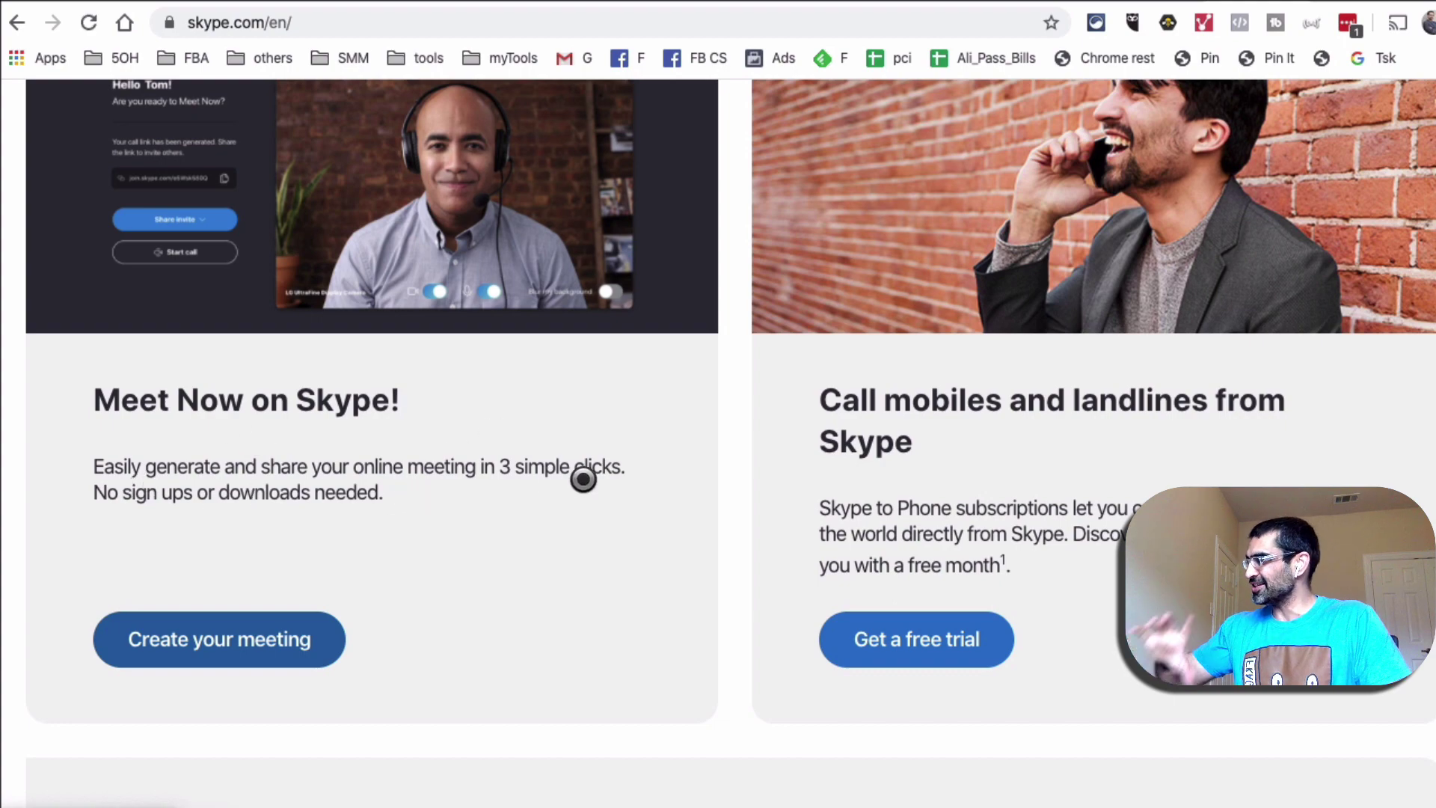
pyautogui.scroll(5, 356, 513)
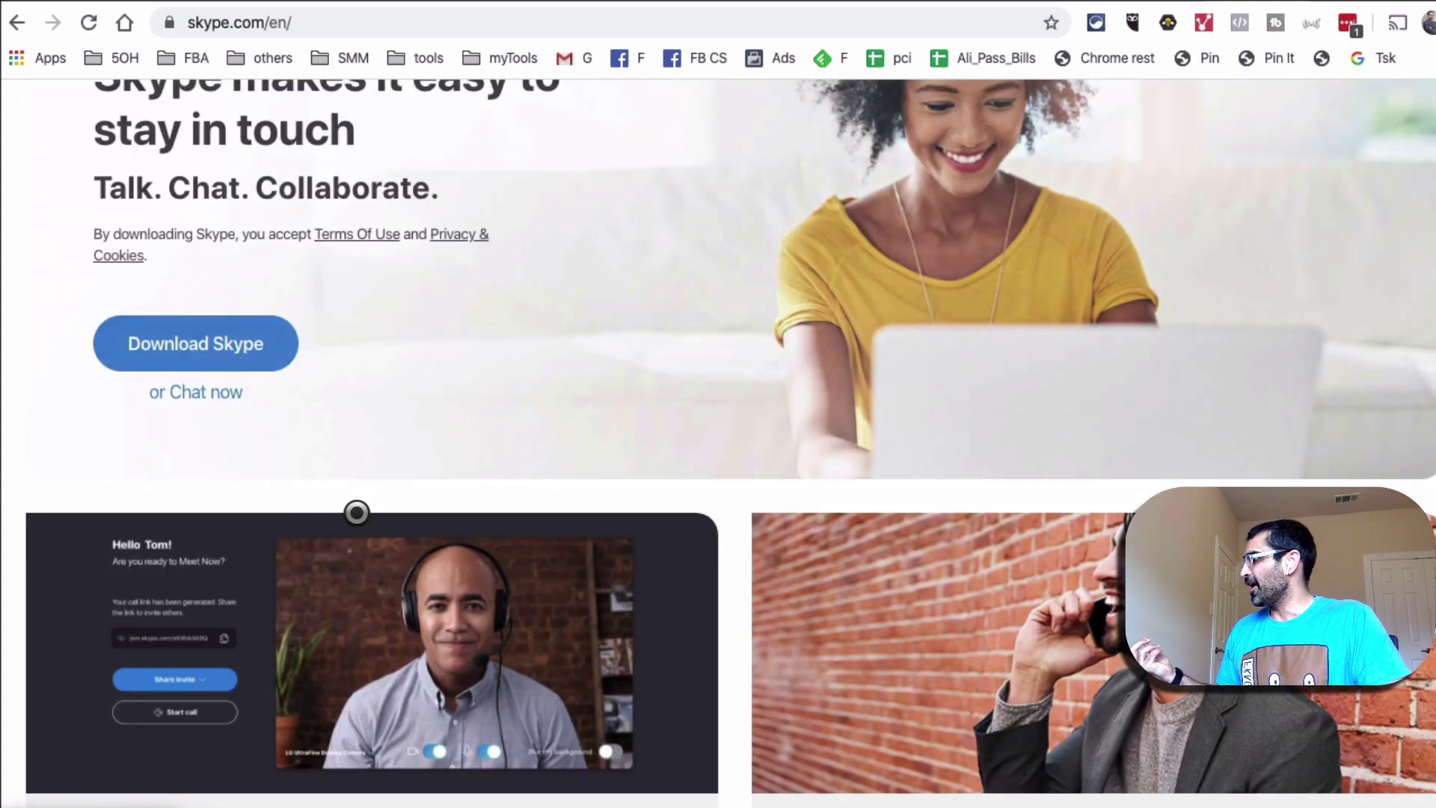
pyautogui.scroll(-6, 358, 515)
pyautogui.click(314, 533)
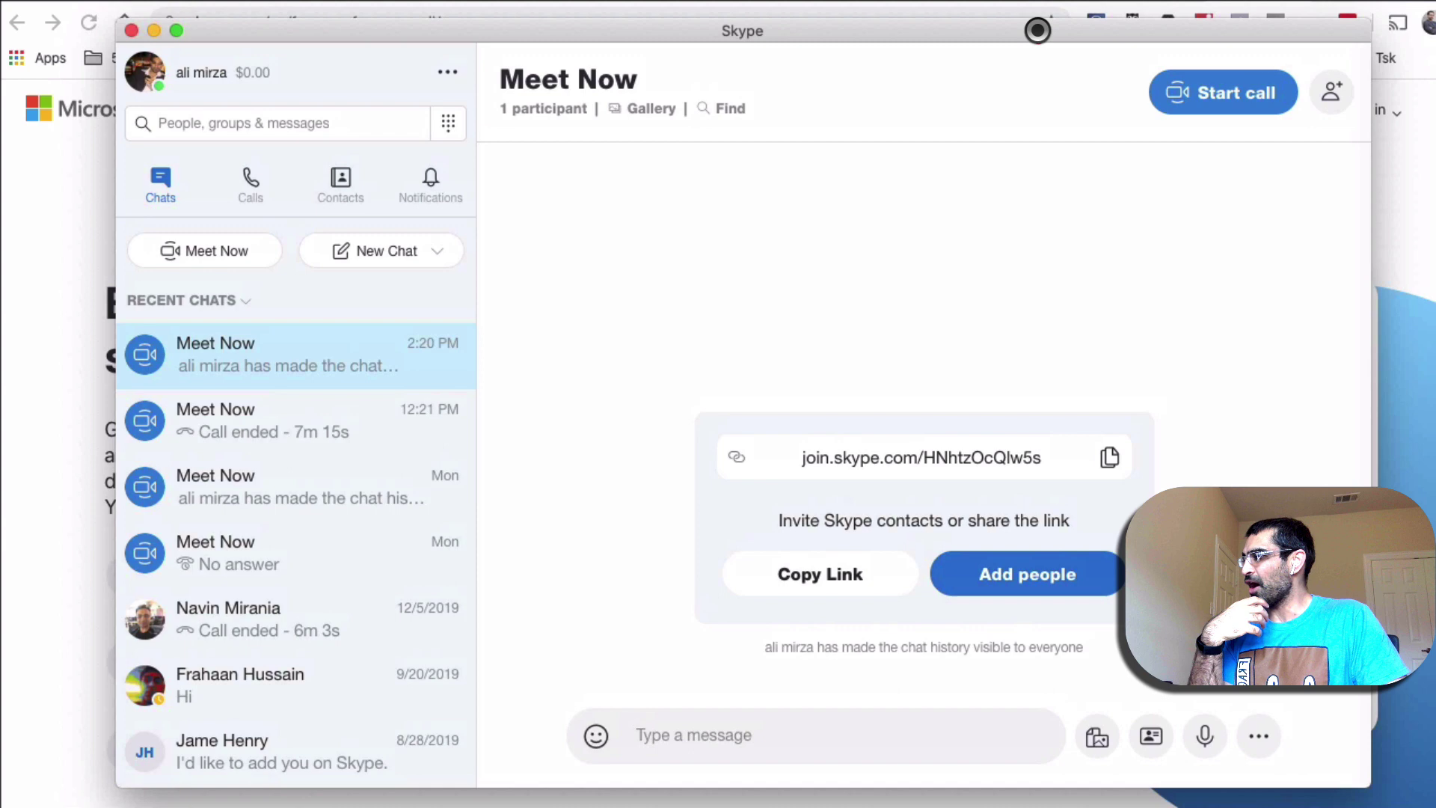
# Step: Generate a new Meet Now meeting in the Skype desktop app and copy its call link
pyautogui.click(1036, 40)
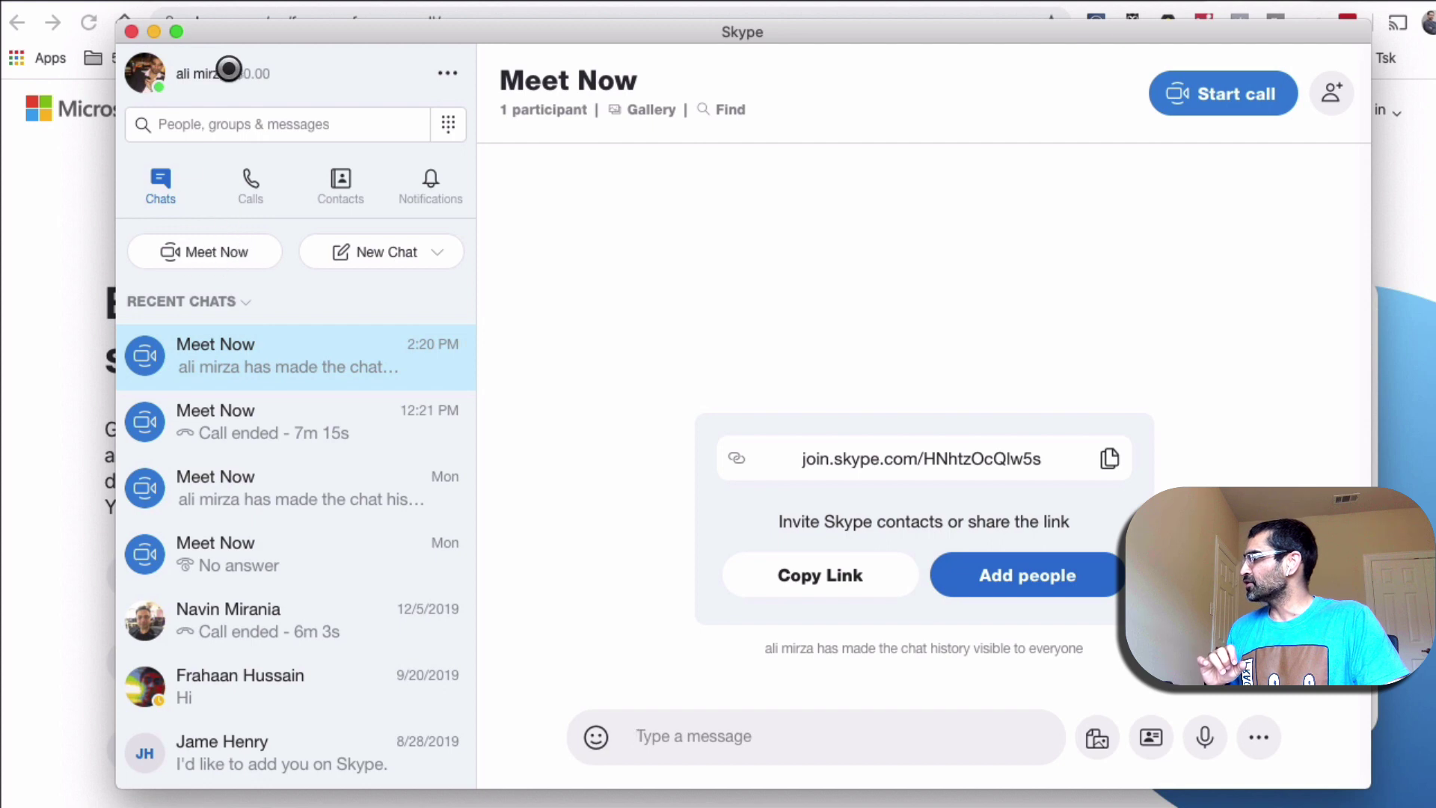
pyautogui.click(213, 251)
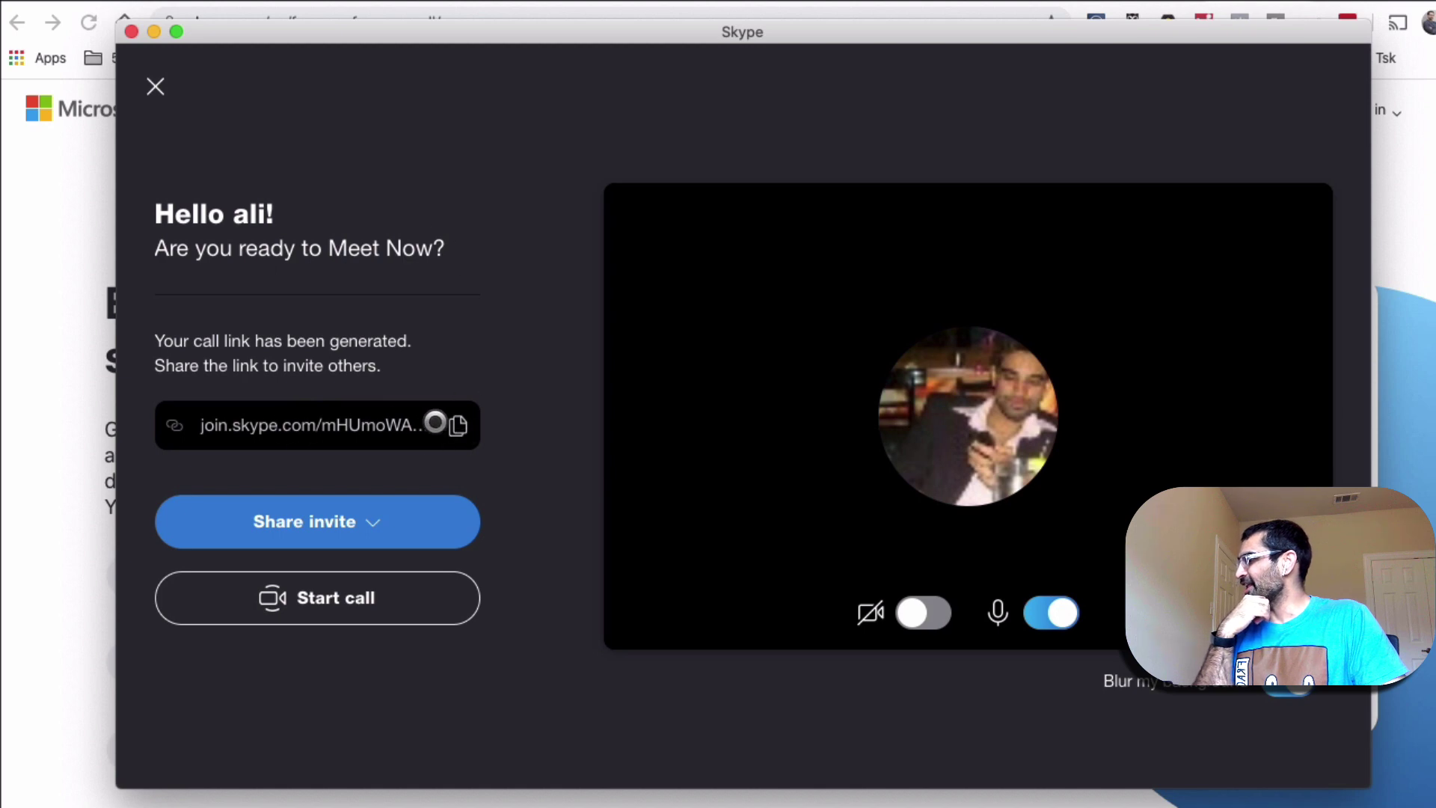
pyautogui.click(458, 425)
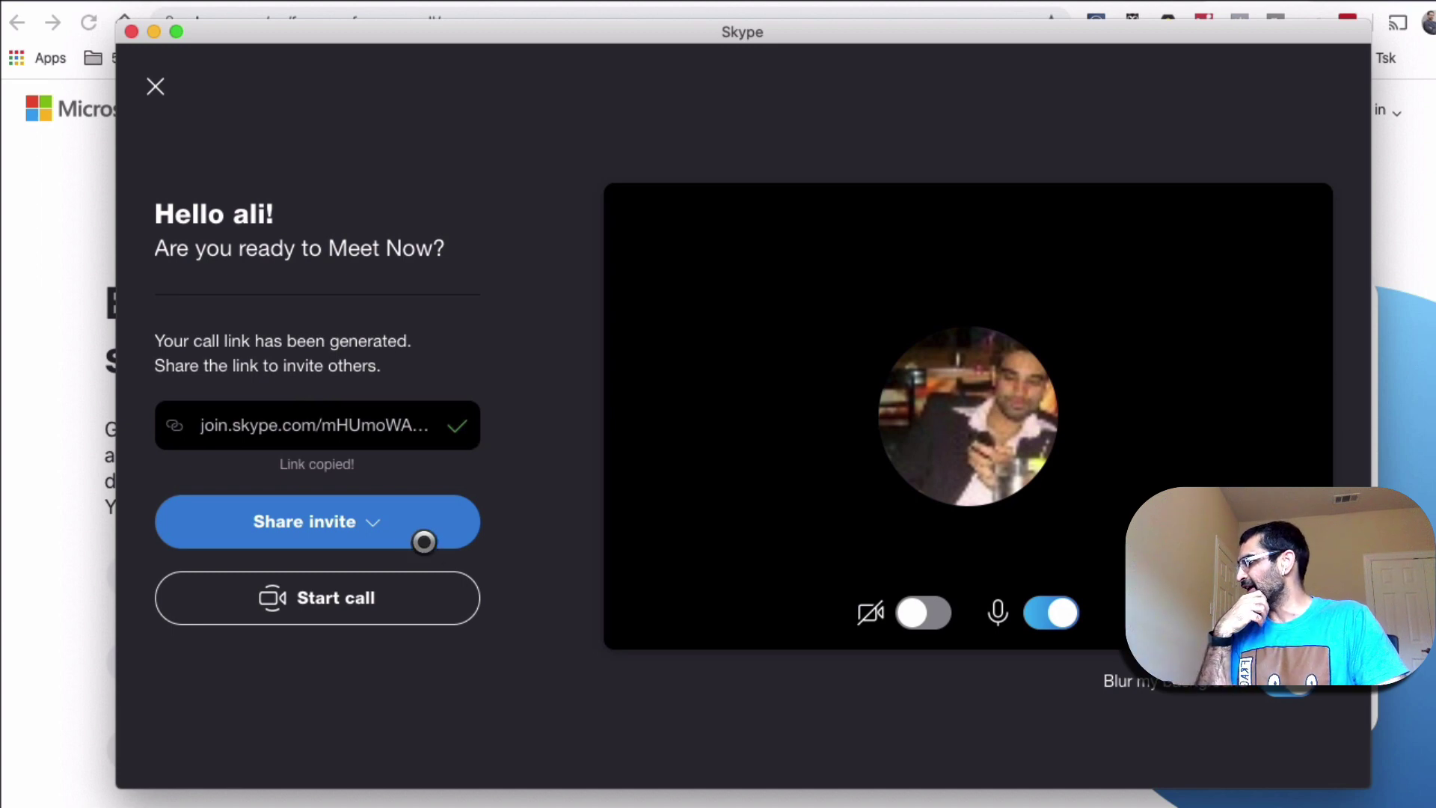
# Step: Look through the invite sharing options, and preview the camera by switching it on and off again
pyautogui.click(391, 515)
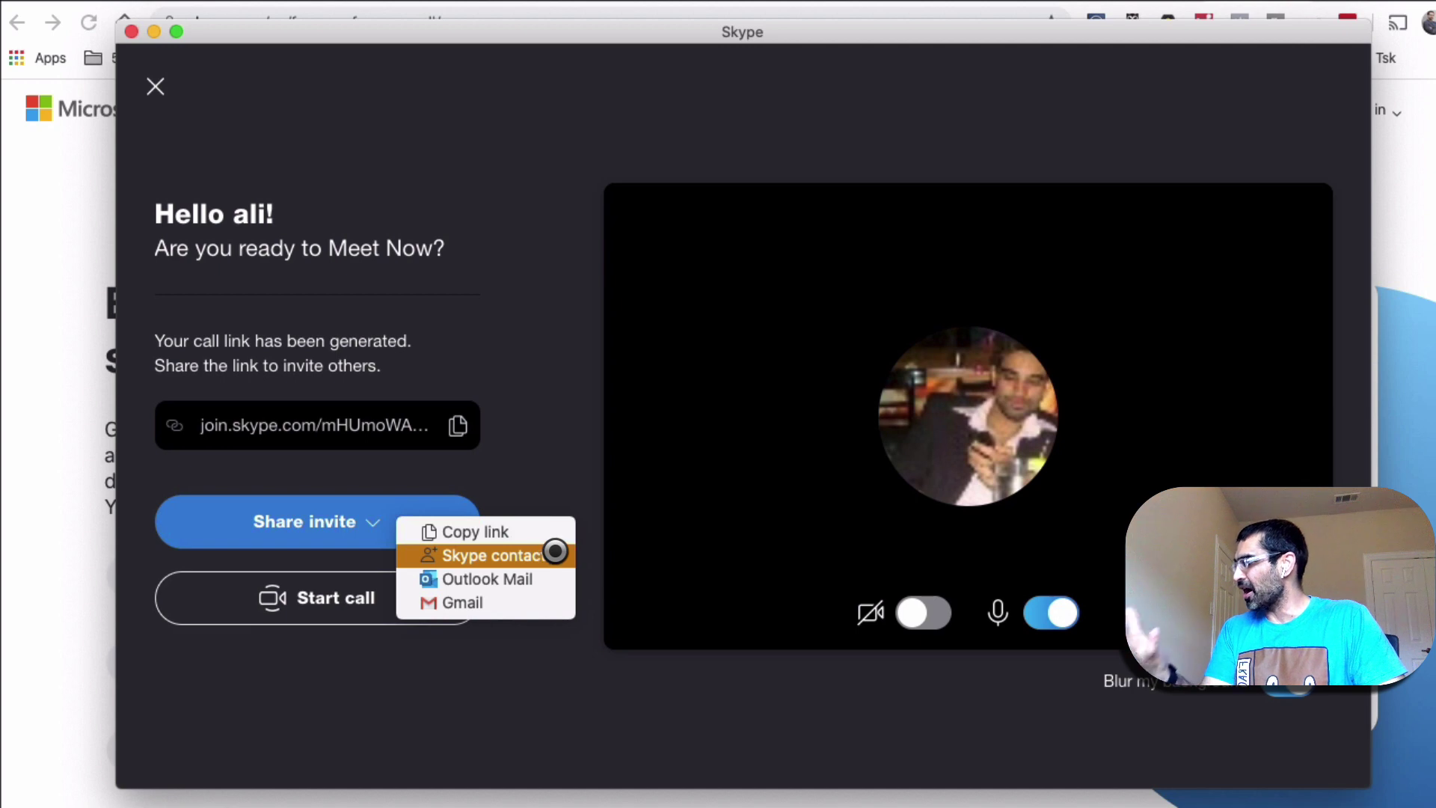
pyautogui.click(554, 380)
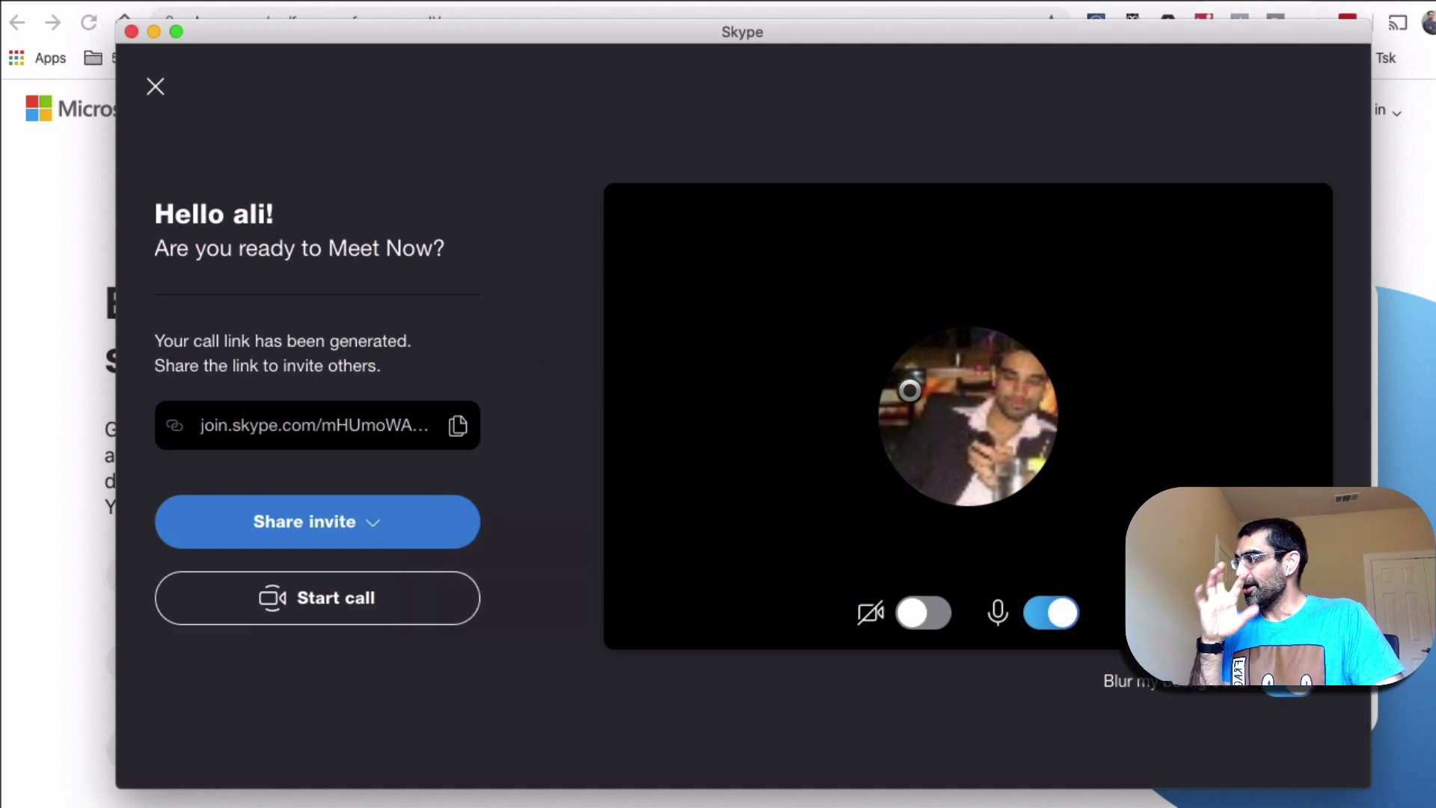
pyautogui.click(932, 613)
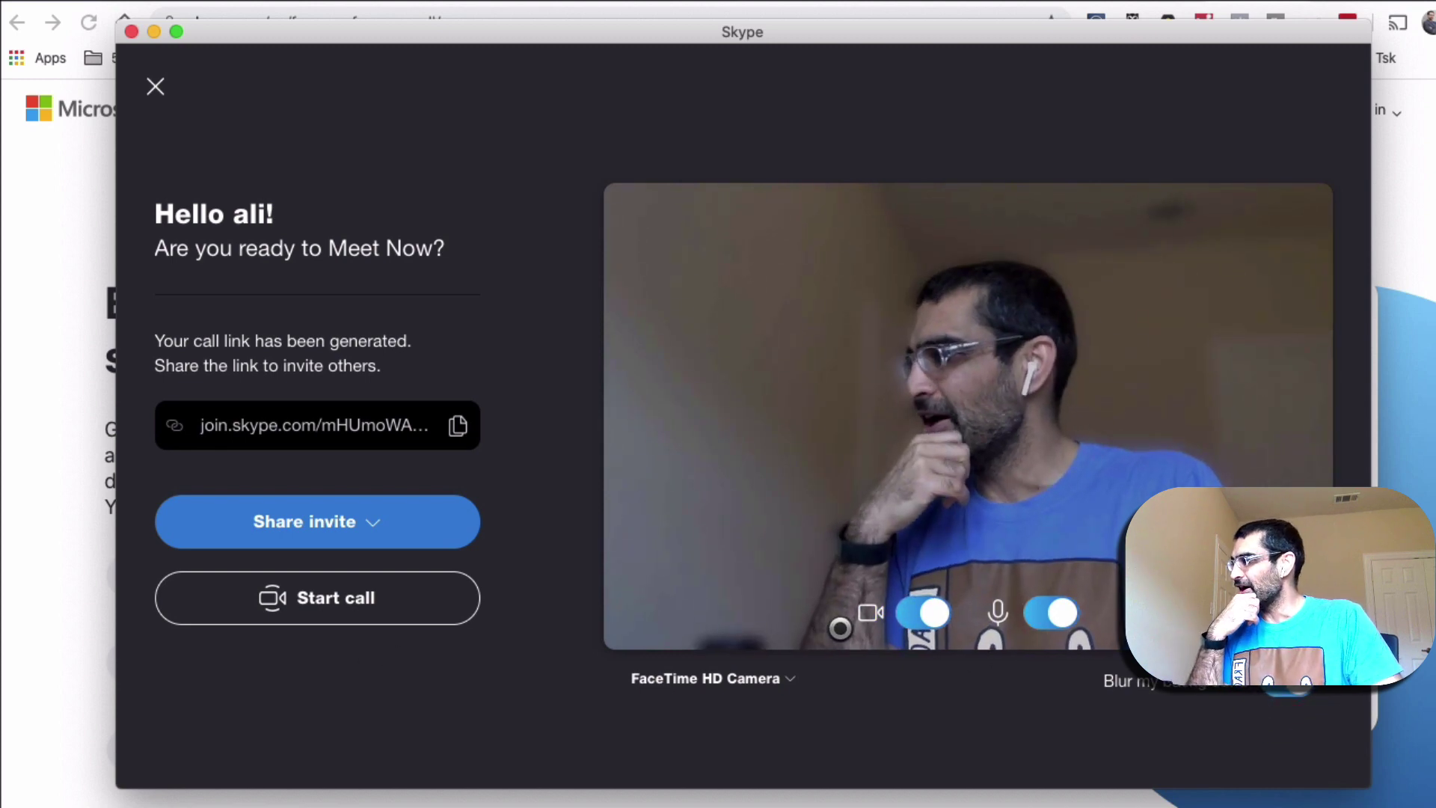
pyautogui.click(923, 625)
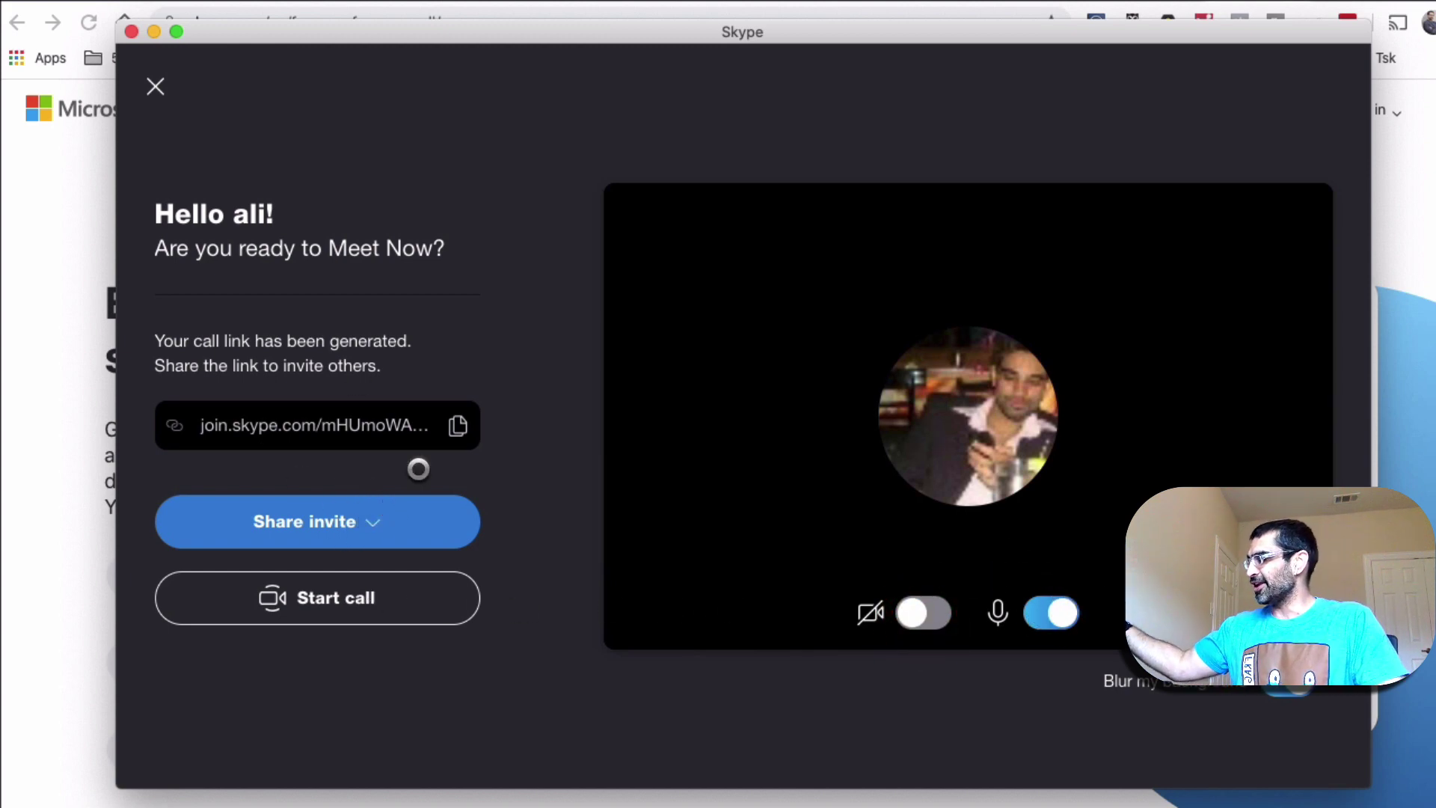
# Step: Start the Meet Now call with the camera off and check the available call window view modes
pyautogui.click(349, 596)
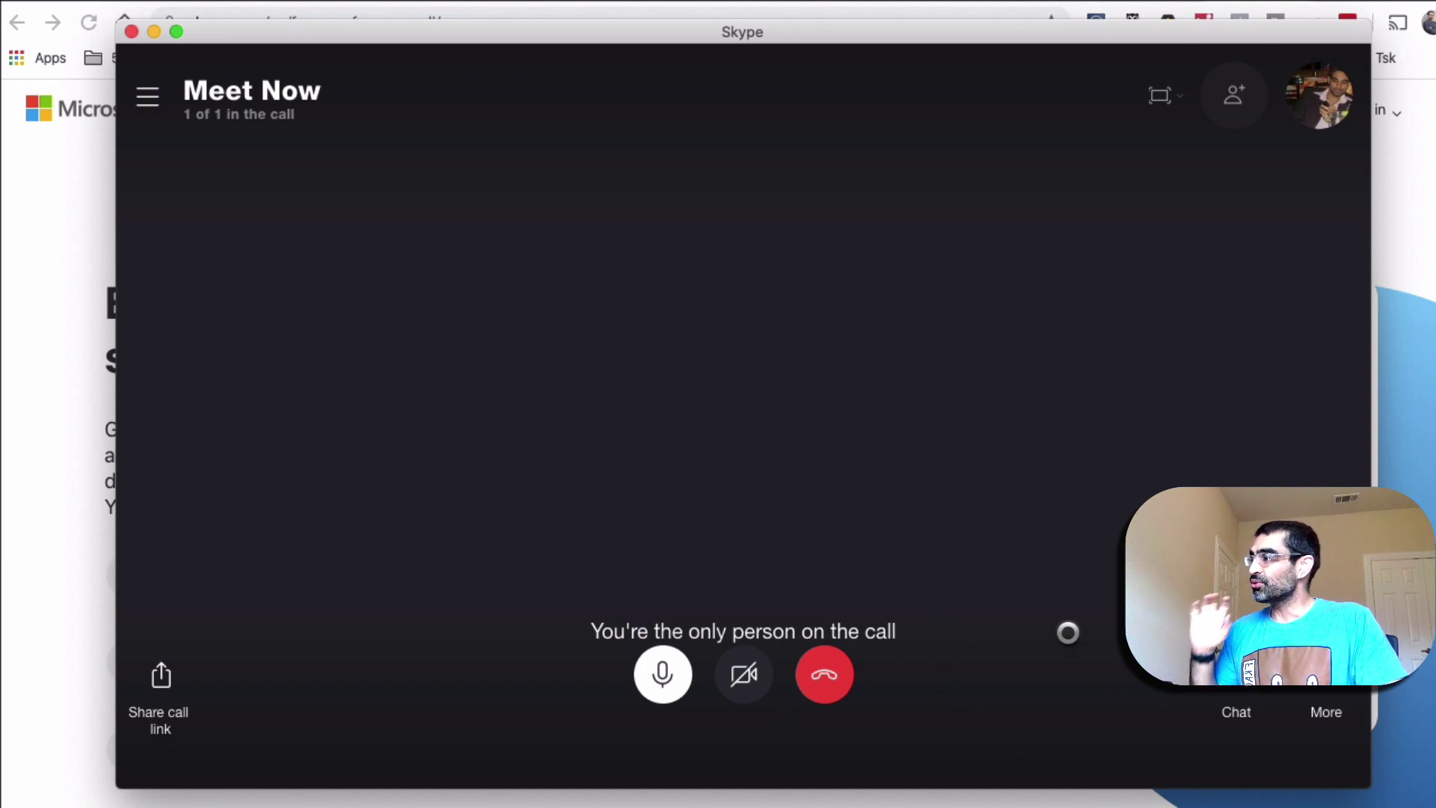
pyautogui.click(1162, 93)
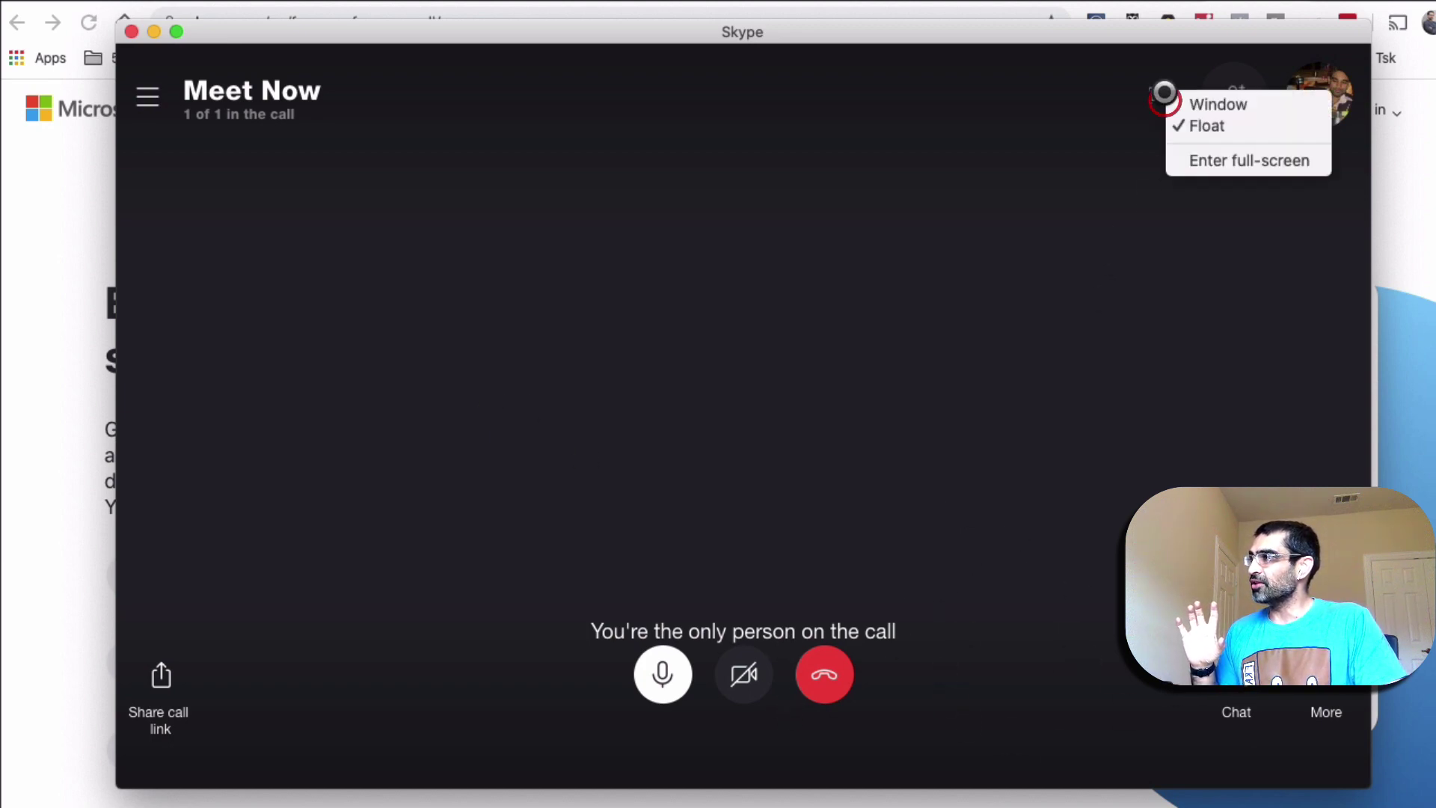
pyautogui.click(1137, 142)
pyautogui.click(1158, 96)
pyautogui.click(971, 231)
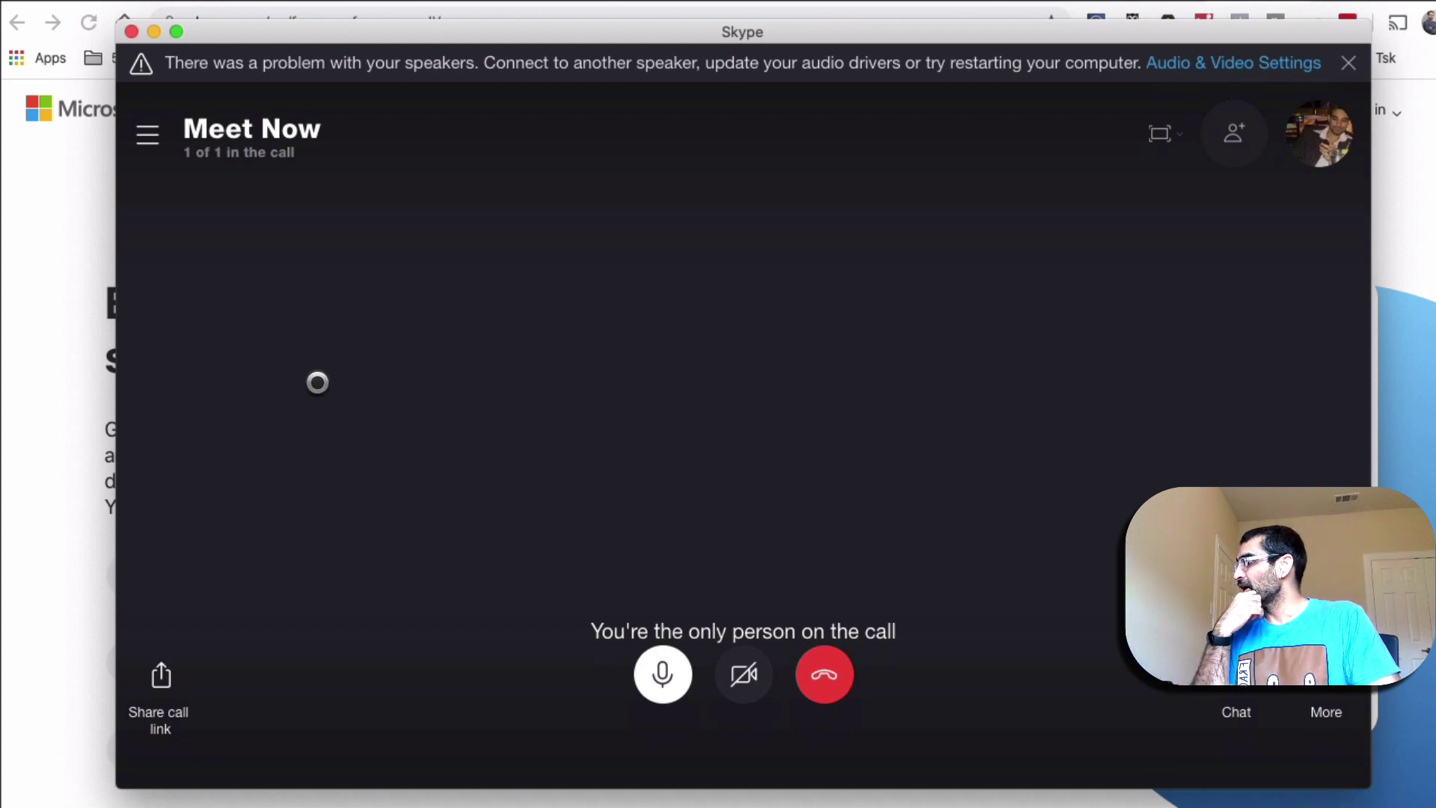
# Step: End the call, dismiss the message dialog without sending anything, and close the Skype window
pyautogui.click(823, 674)
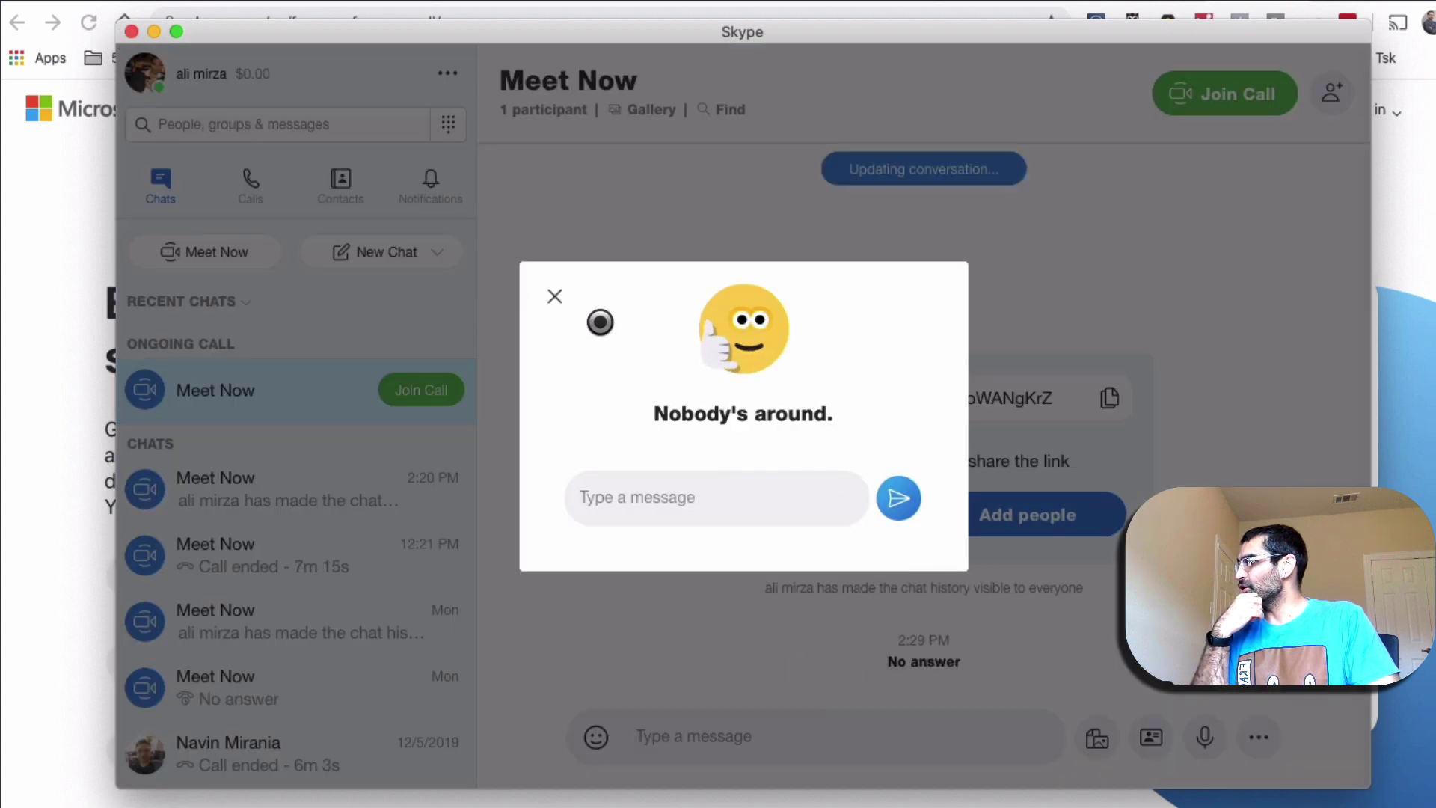
pyautogui.click(554, 293)
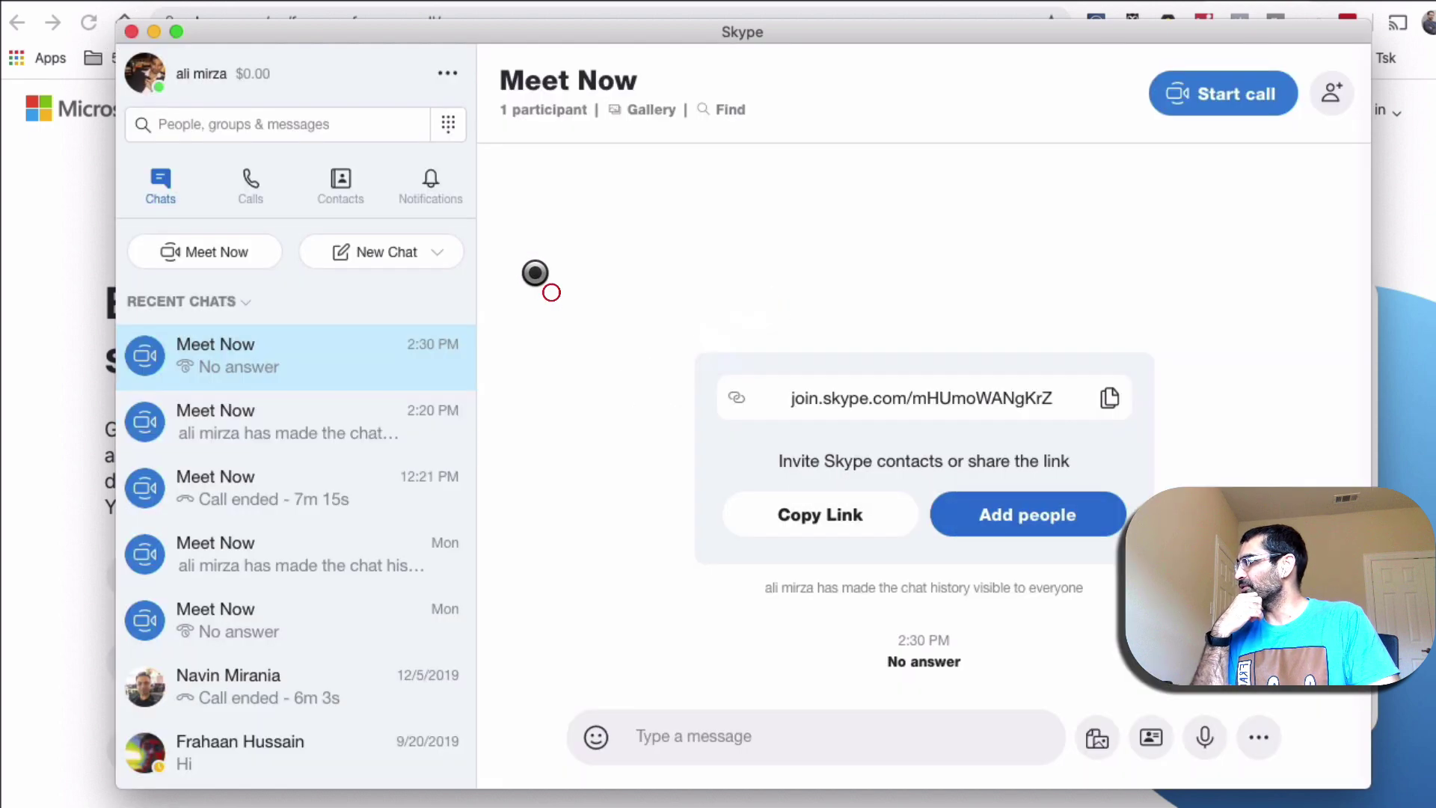
pyautogui.click(128, 34)
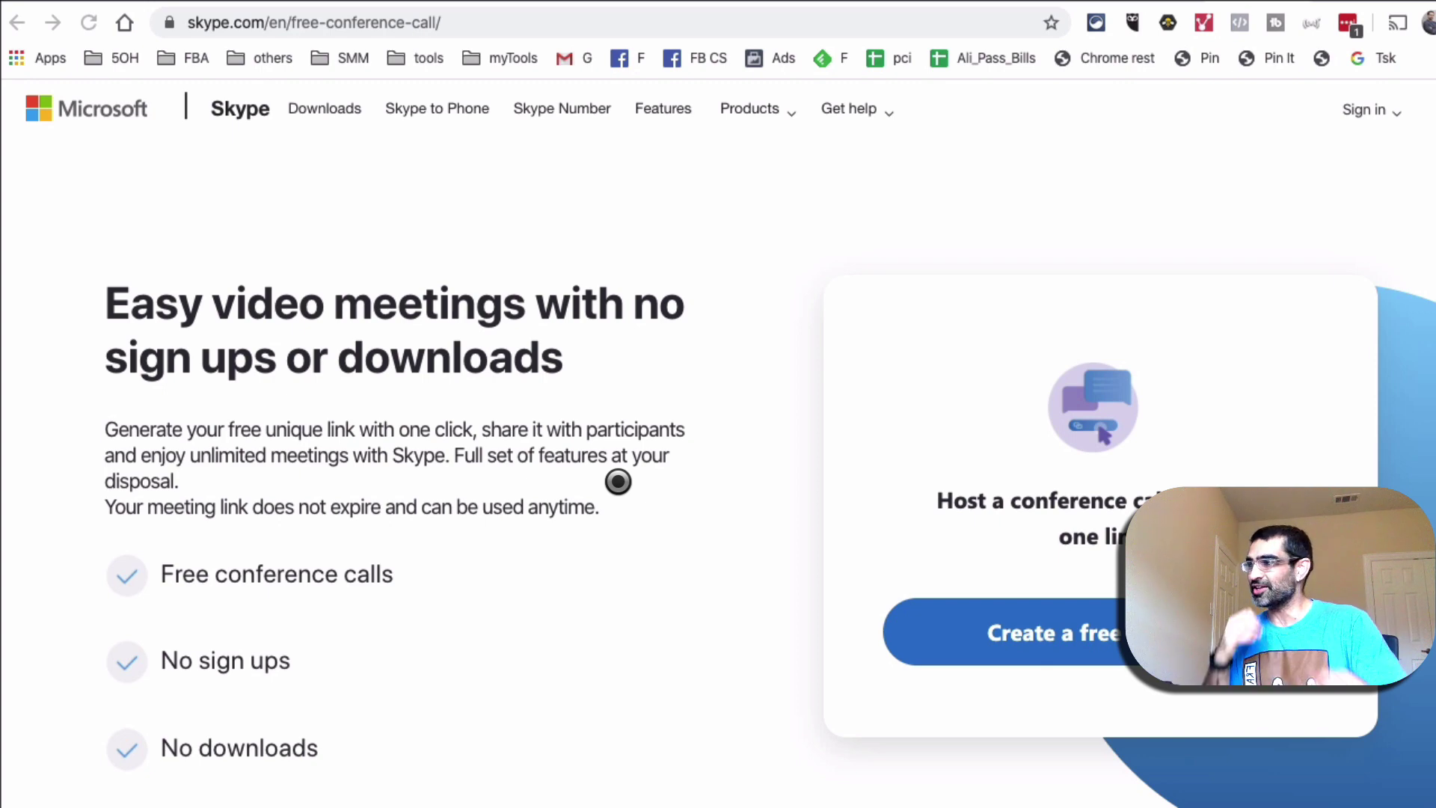
# Step: Create a free meeting on the Skype free conference call web page and copy its link
pyautogui.scroll(-1, 426, 480)
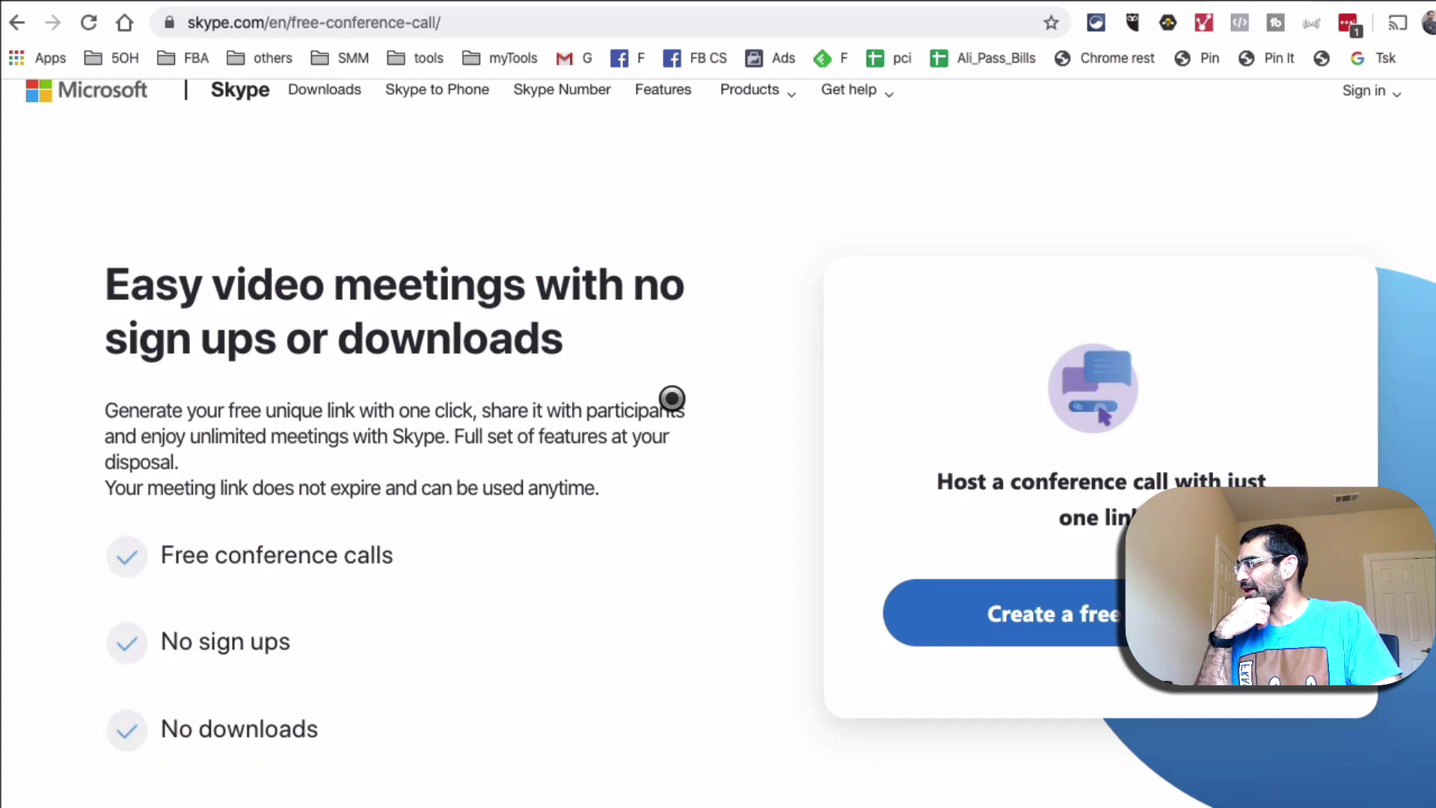
pyautogui.scroll(-3, 716, 498)
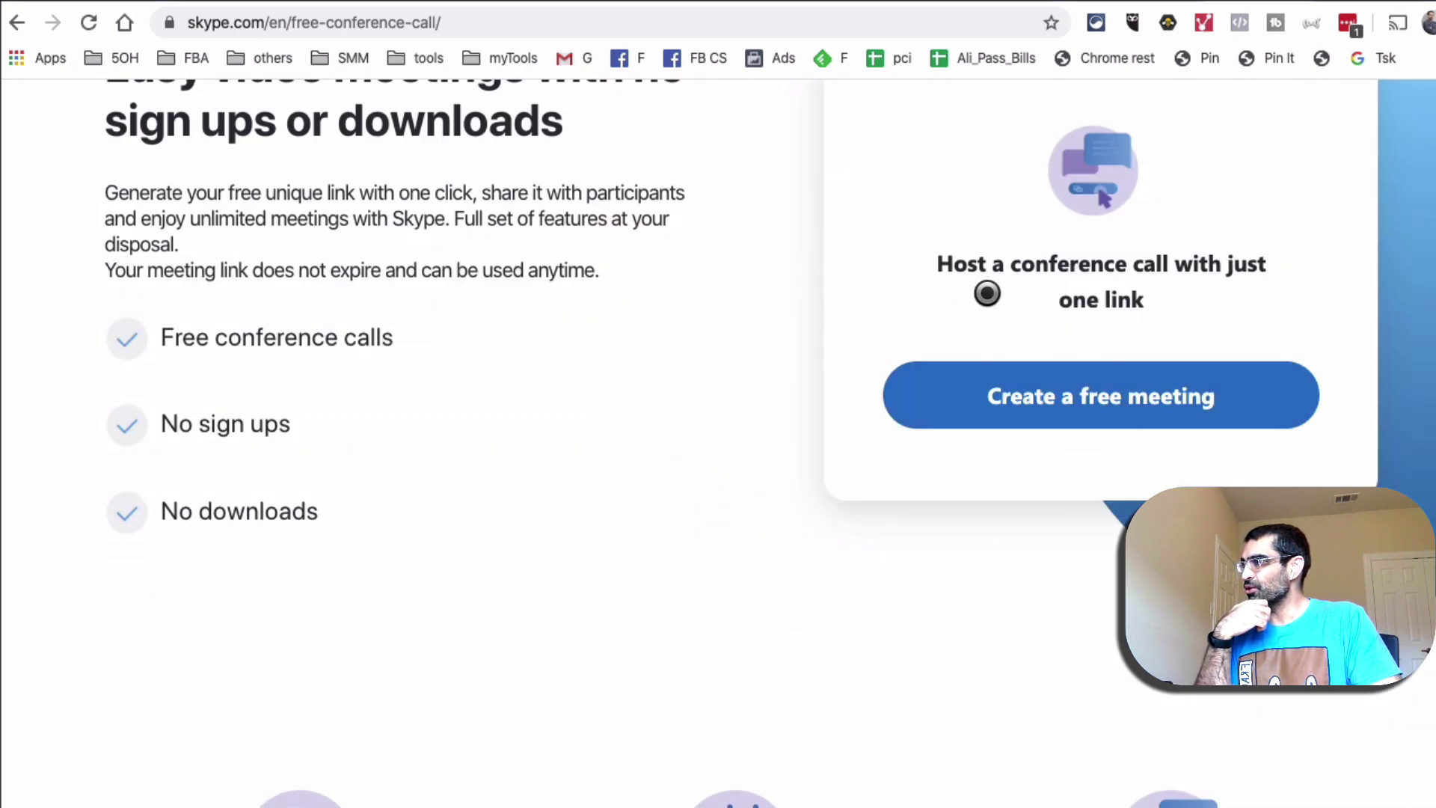
pyautogui.click(1133, 395)
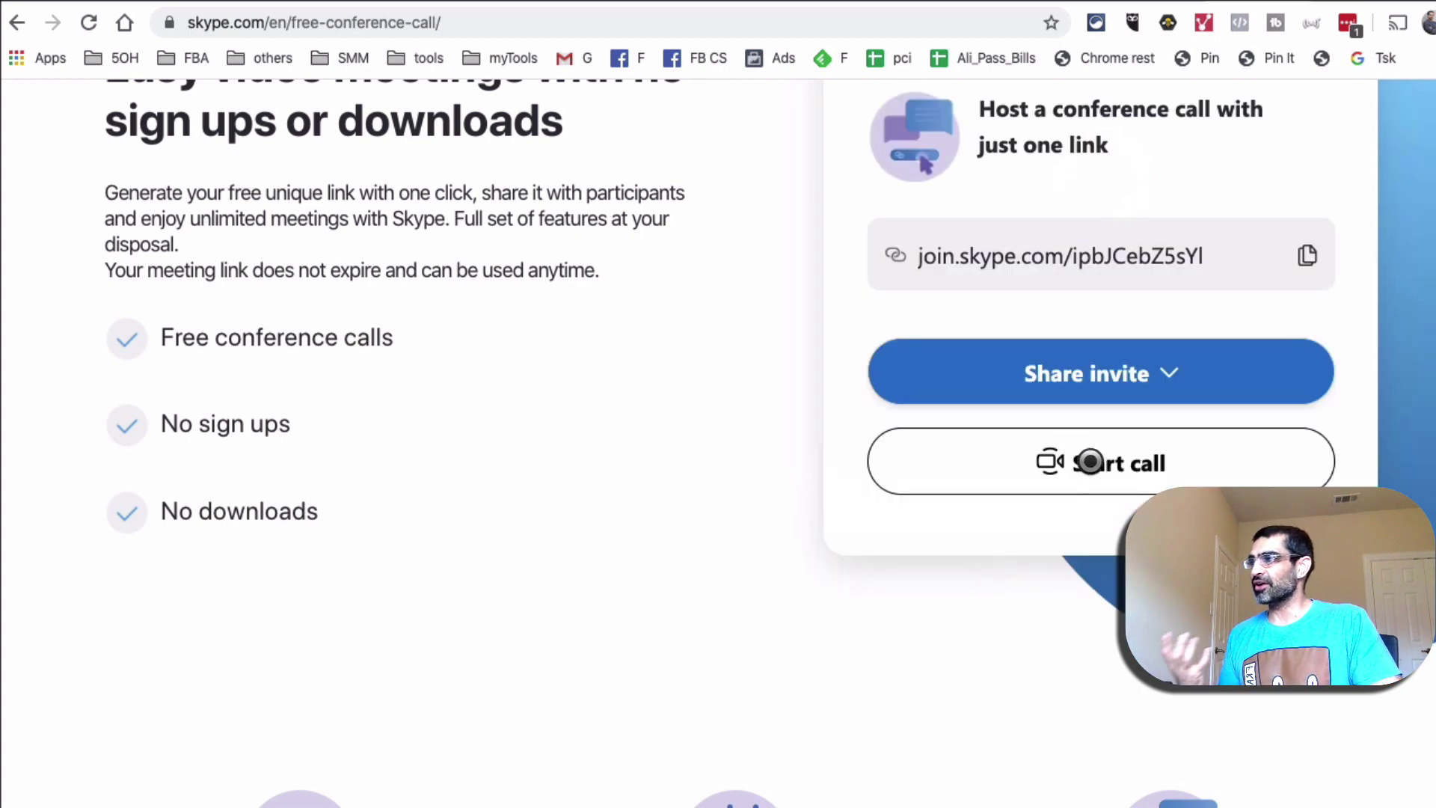
pyautogui.click(1313, 256)
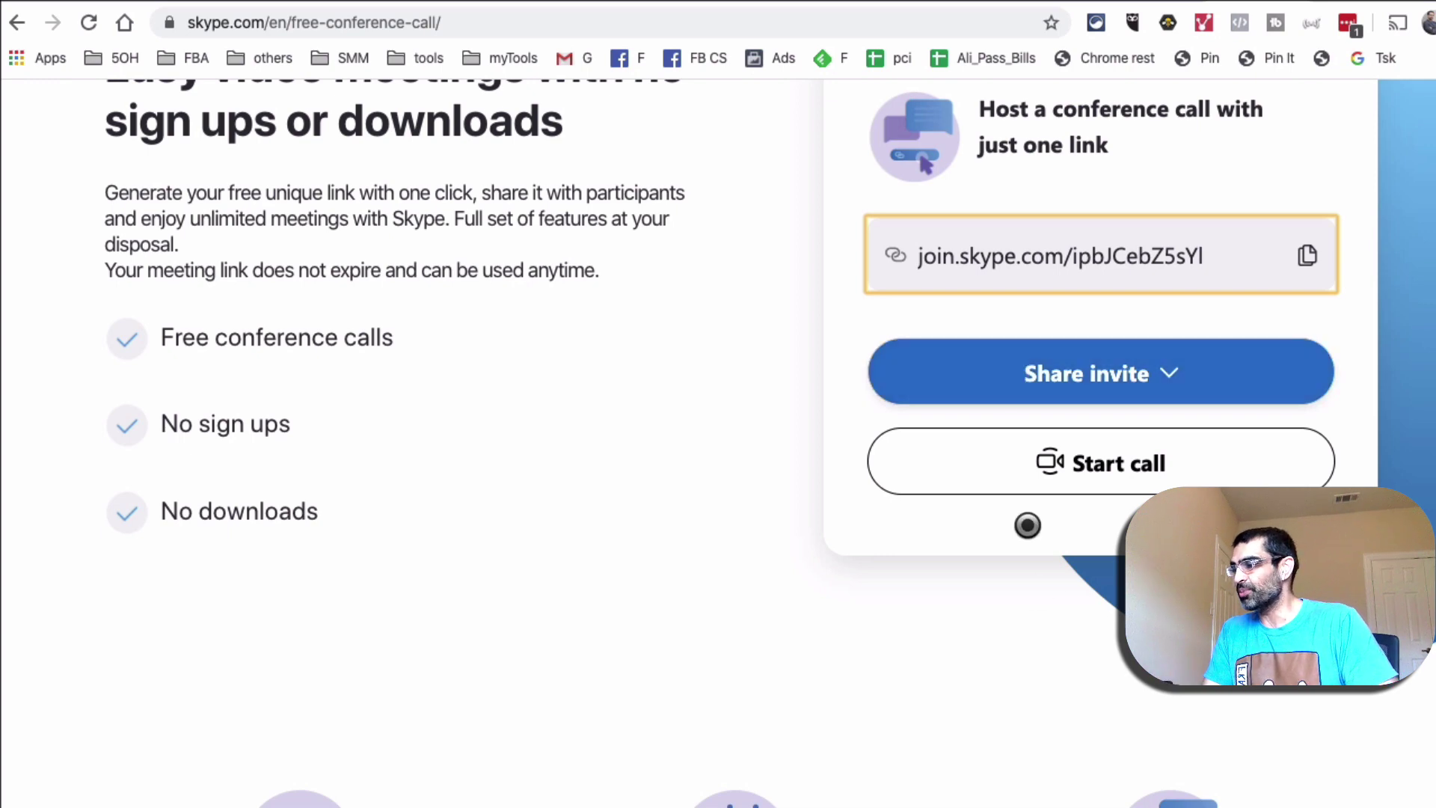
# Step: Bring up the Skype desktop window briefly, minimize it and return to the meeting card on the web page
pyautogui.click(946, 802)
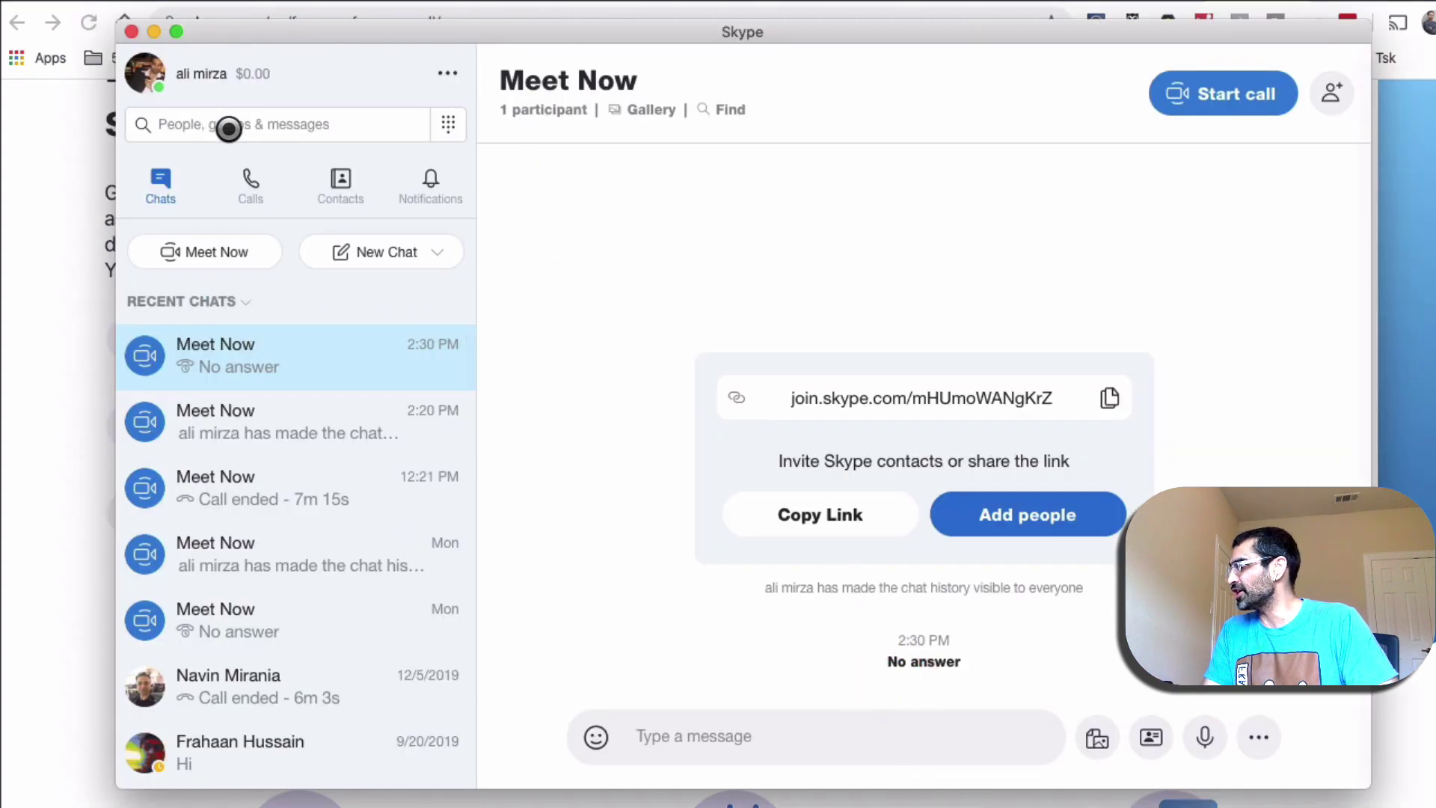
pyautogui.click(153, 30)
pyautogui.scroll(5, 590, 430)
pyautogui.scroll(-1, 587, 443)
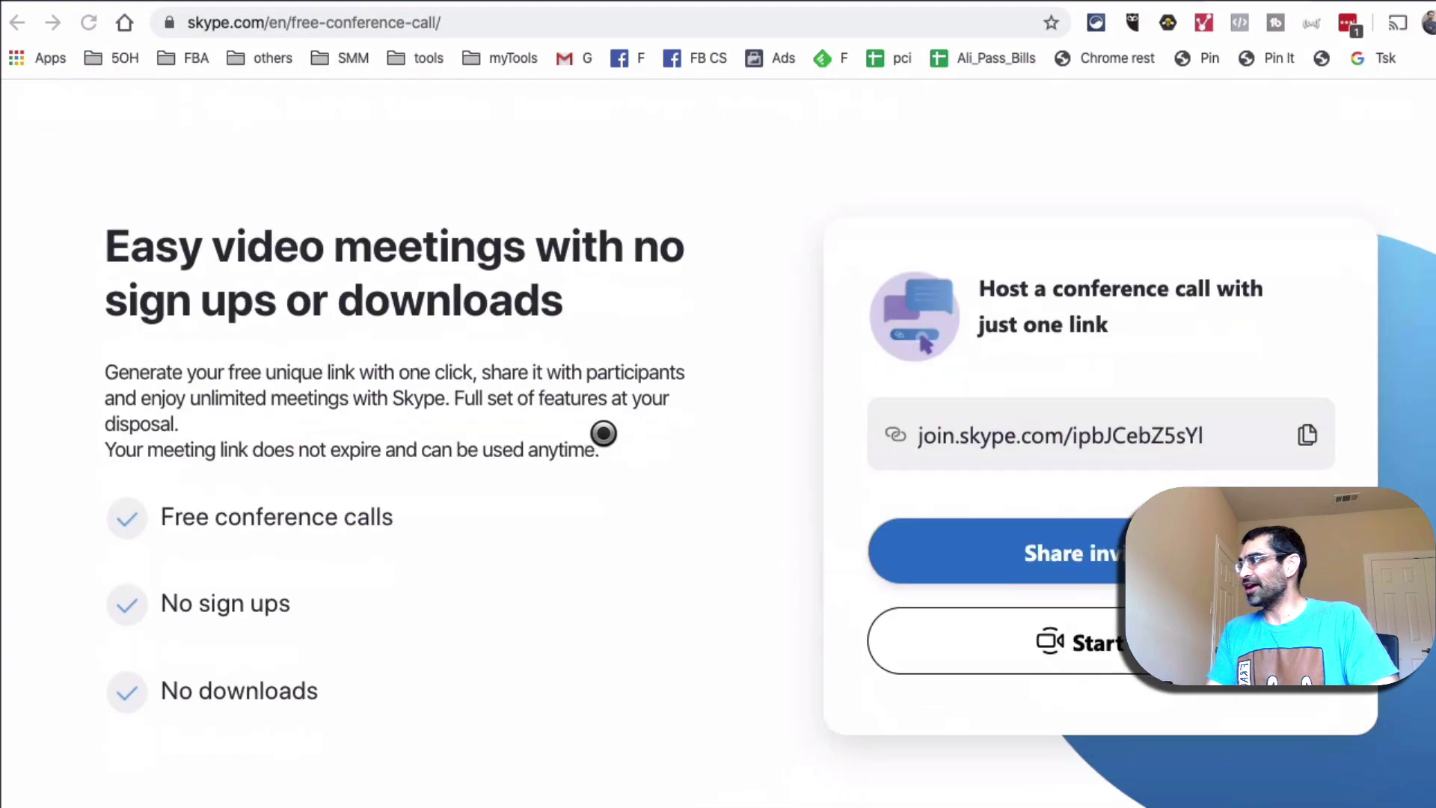